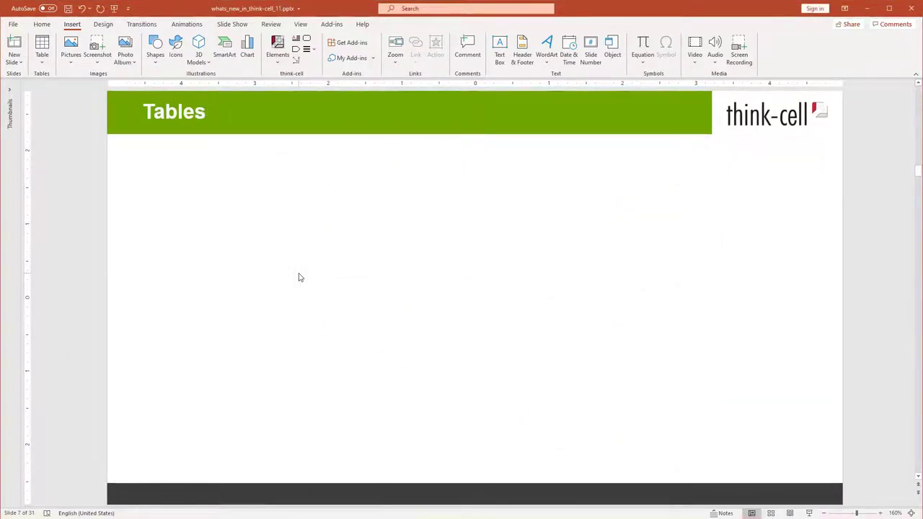
Insert a think-cell table on the Tables slide and open its datasheet.
left_click(279, 63)
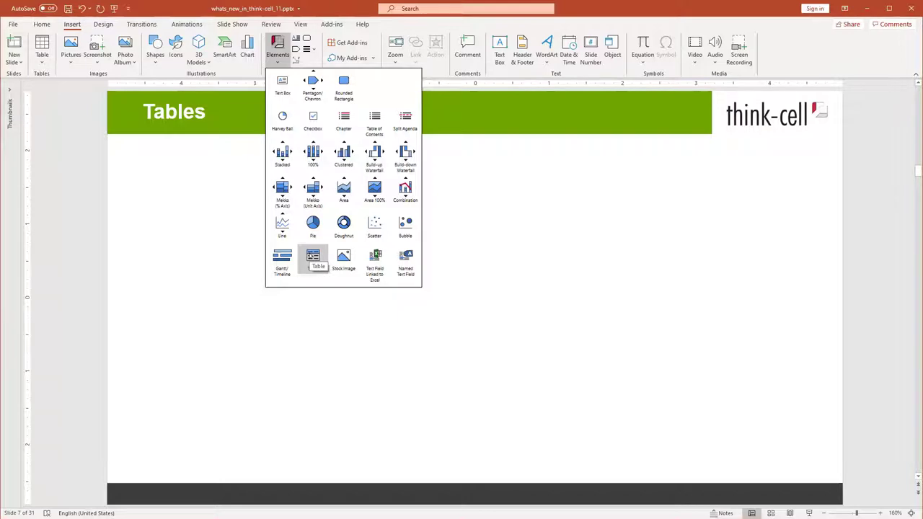
left_click(313, 257)
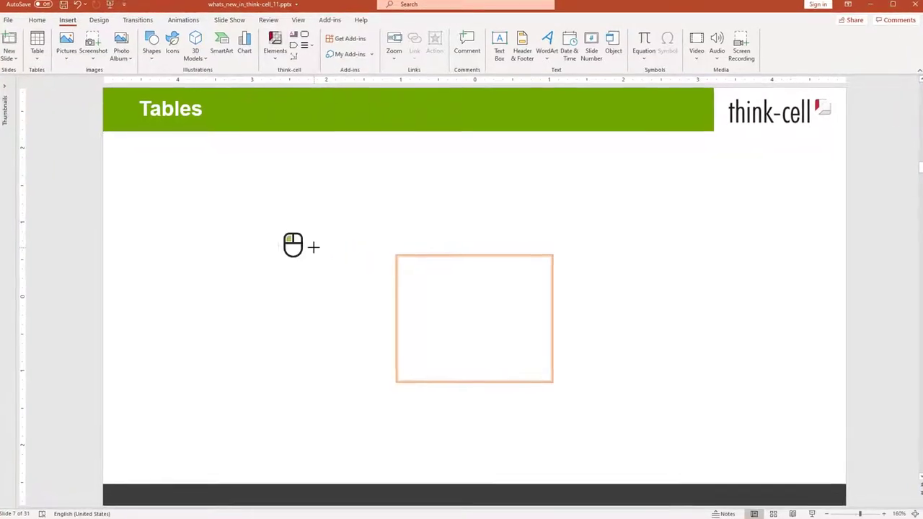
left_click(303, 245)
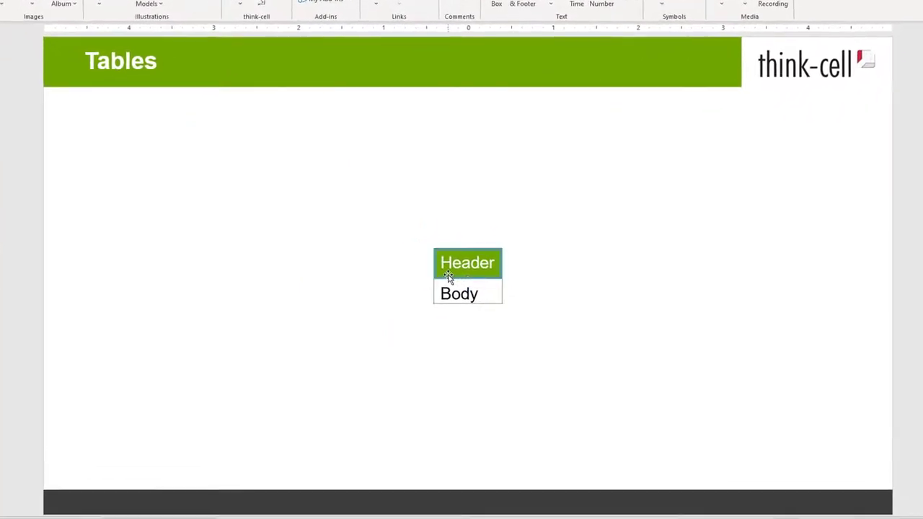
double_click(444, 266)
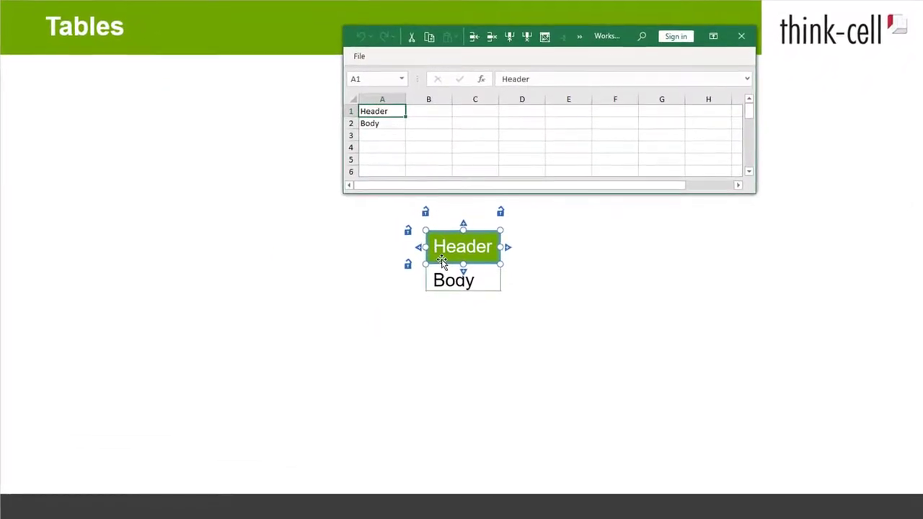
Enter the table headers Product, Code and Quantity.
type("Product")
key("Tab")
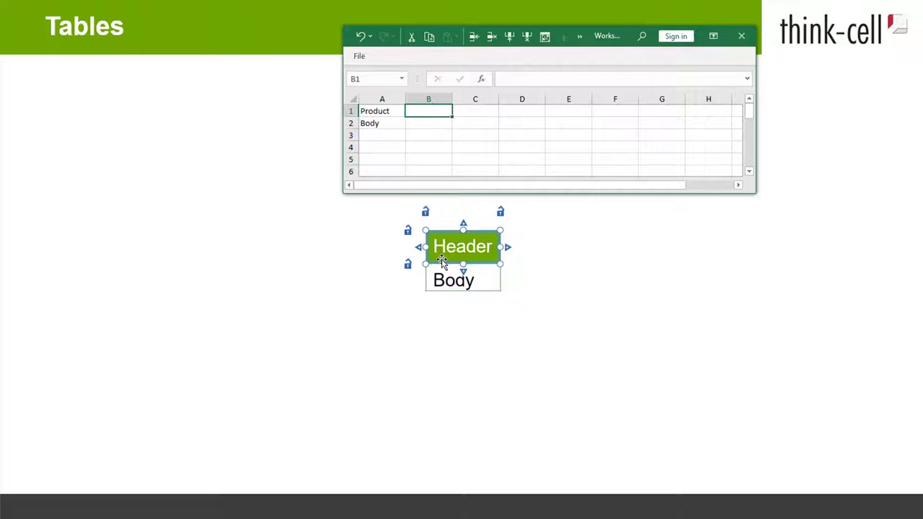
type("Code")
key("Tab")
type("Quan")
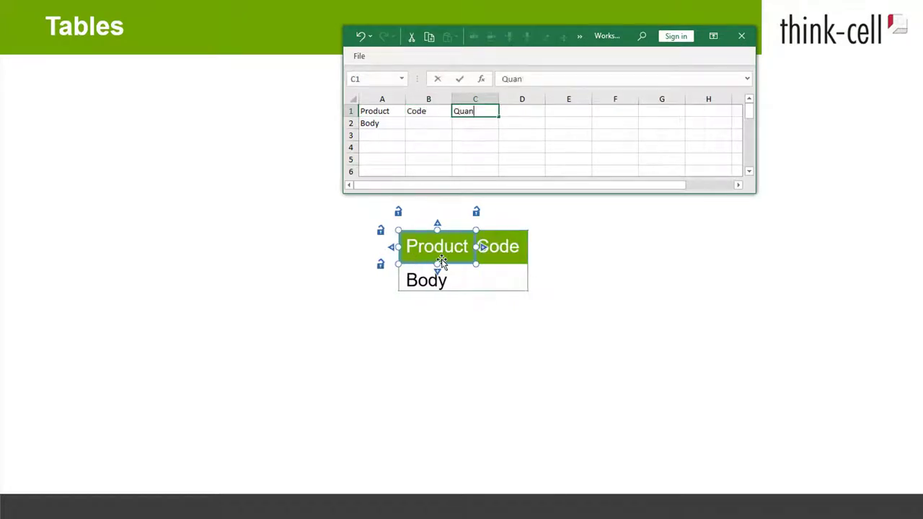
type("tity")
key("Return")
Fill the first table row with Headset, HS-0125 and 67,093.
key("Left")
key("Left")
type("Heads")
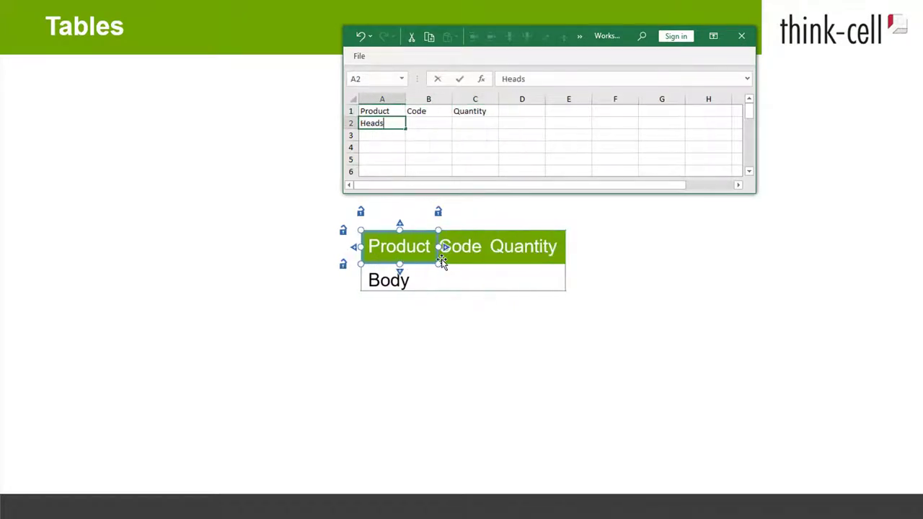
type("et")
key("Tab")
type("HS-")
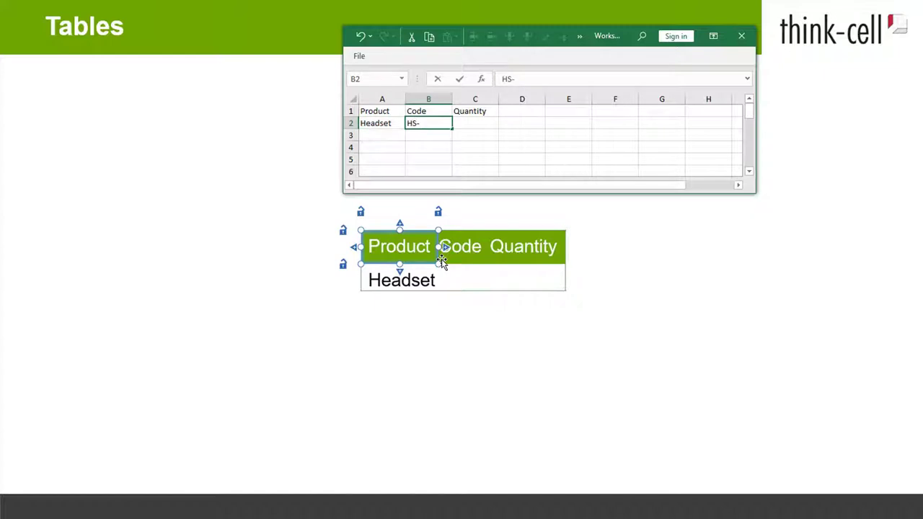
type("0125")
key("Tab")
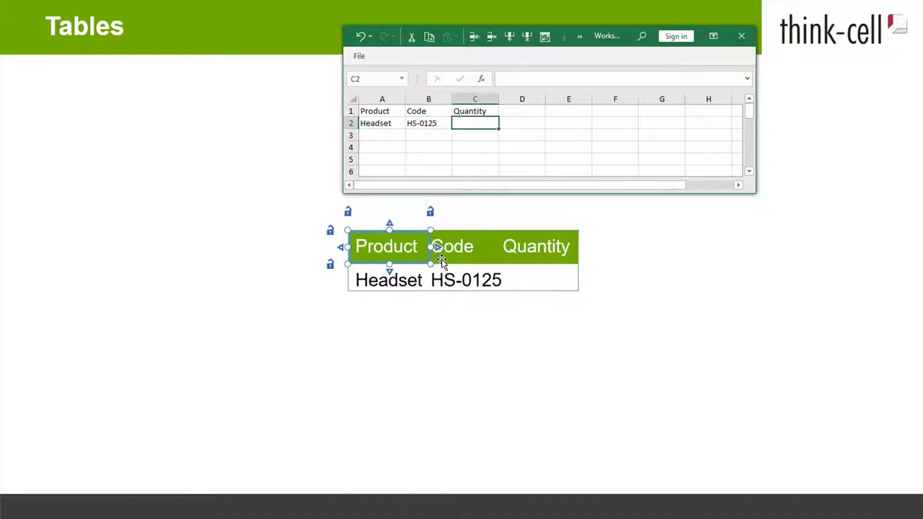
type("67,09")
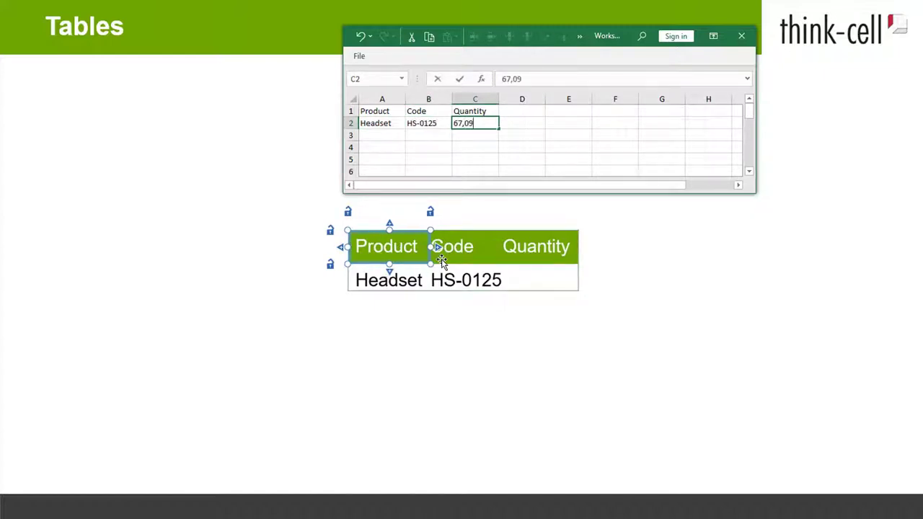
type("3")
key("Return")
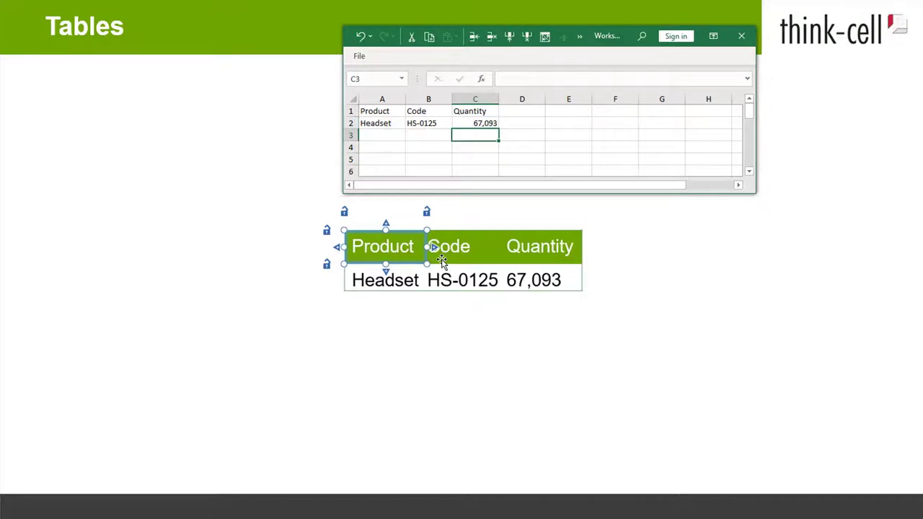
Format all three header cells (Product, Code, Quantity) as 14 pt Arial bold.
left_click(527, 260, "shift")
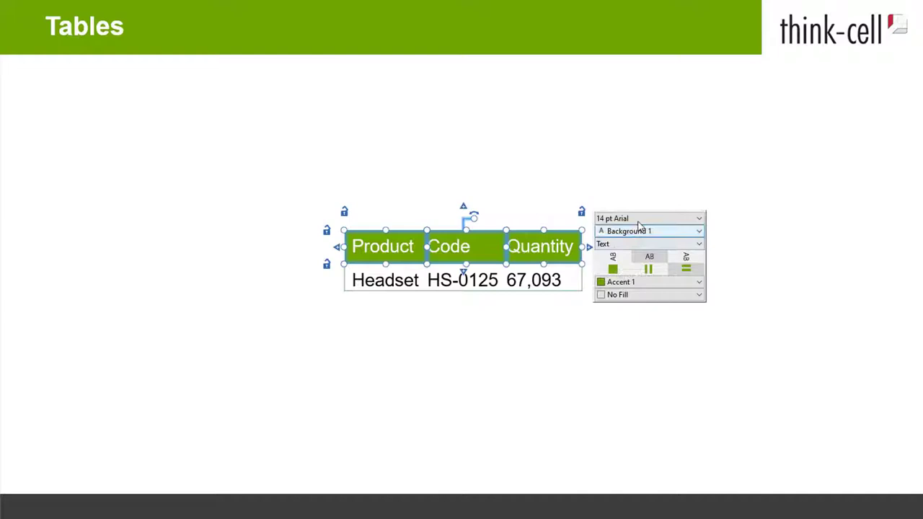
left_click(660, 218)
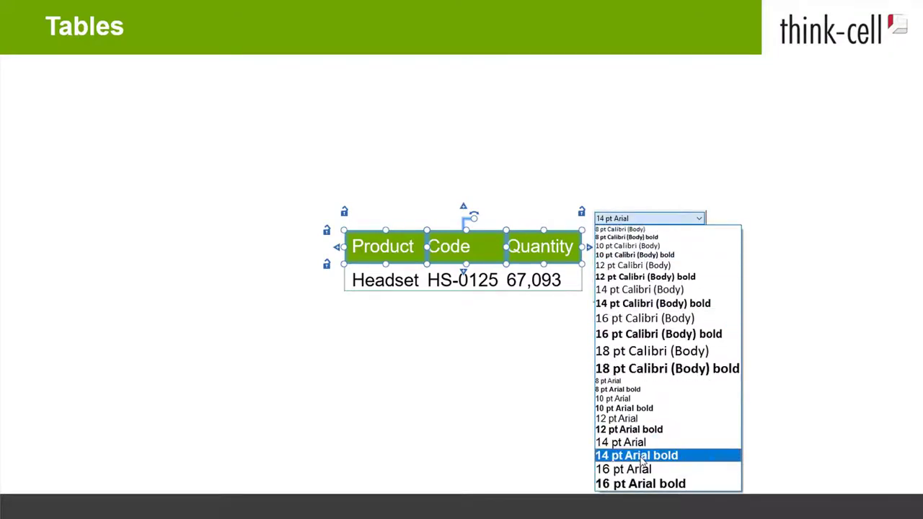
left_click(642, 456)
left_click(549, 427)
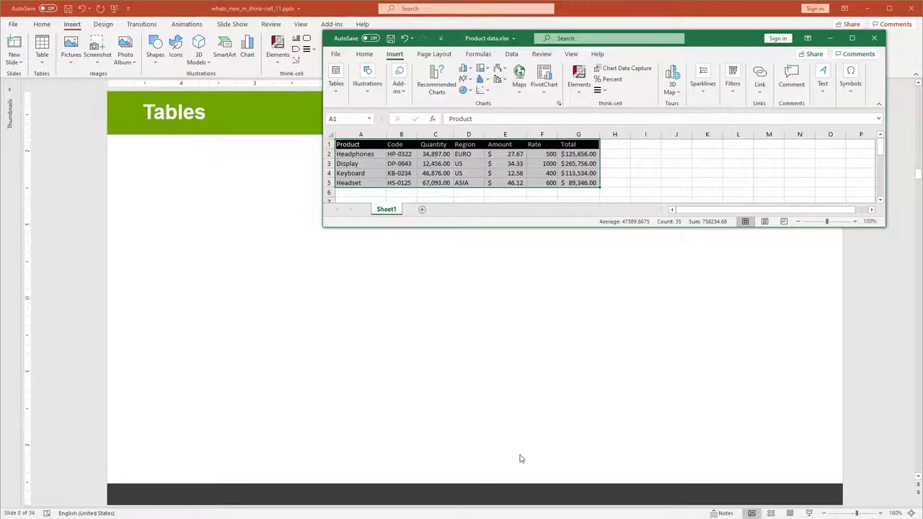
Create a think-cell table from Excel range A1:G5 and send it to the slide's table.
left_click(578, 94)
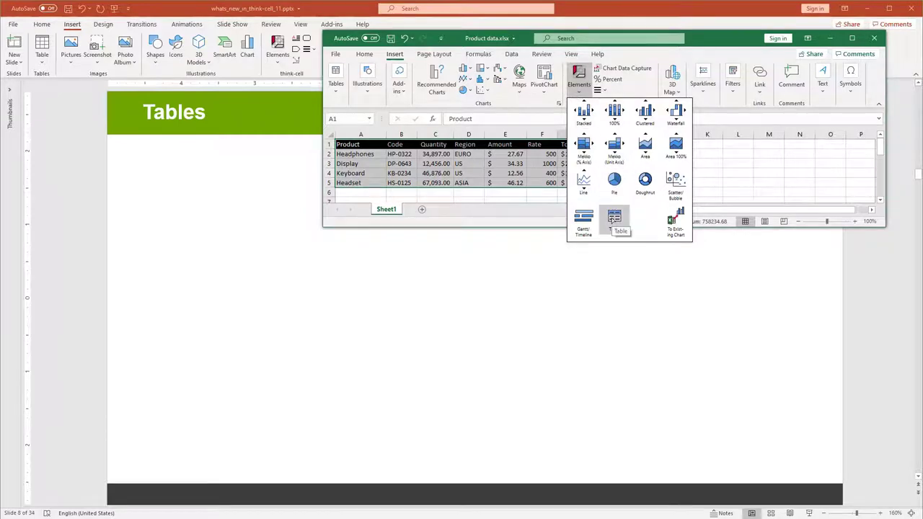
left_click(614, 220)
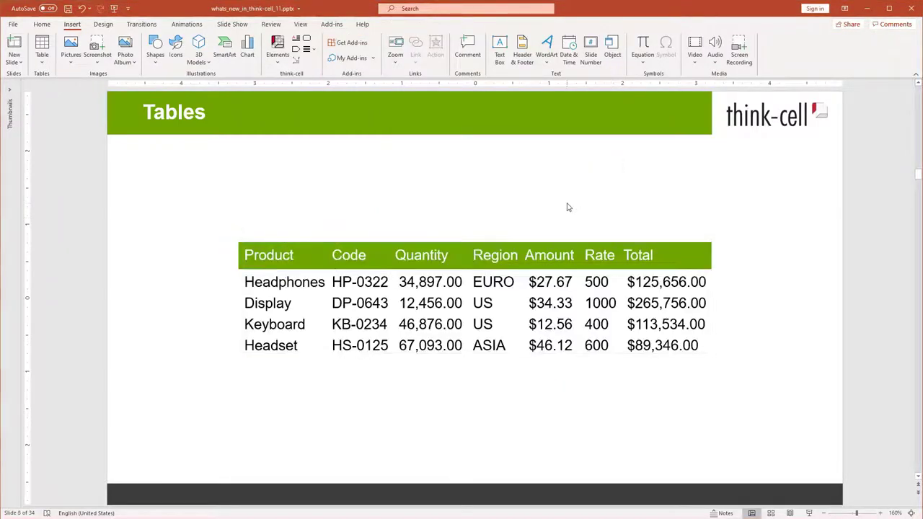
left_click(585, 98)
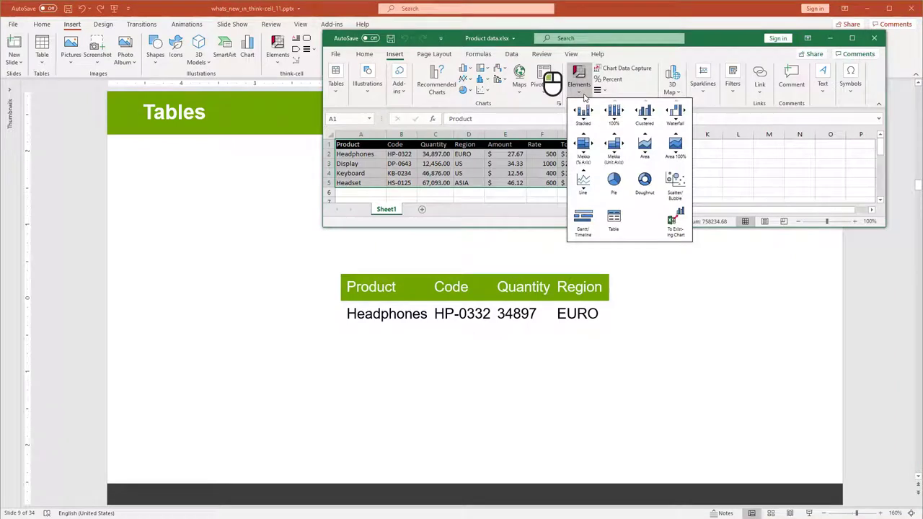
left_click(681, 227)
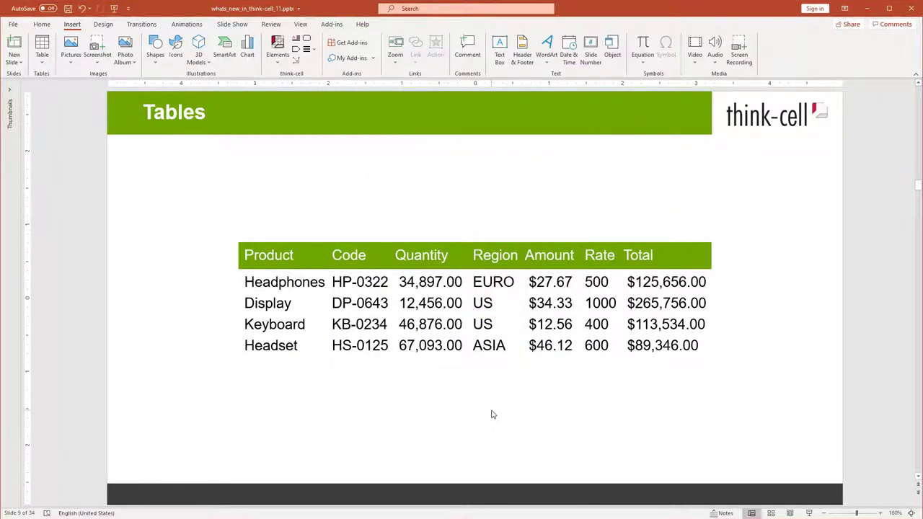
Update the Product data.xlsx link in think-cell Data Links.
left_click(313, 49)
left_click(323, 67)
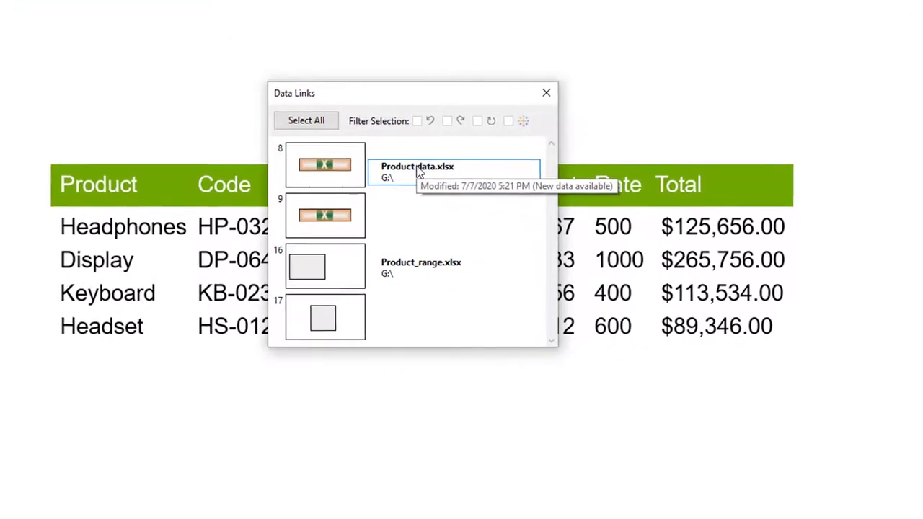
left_click(418, 171)
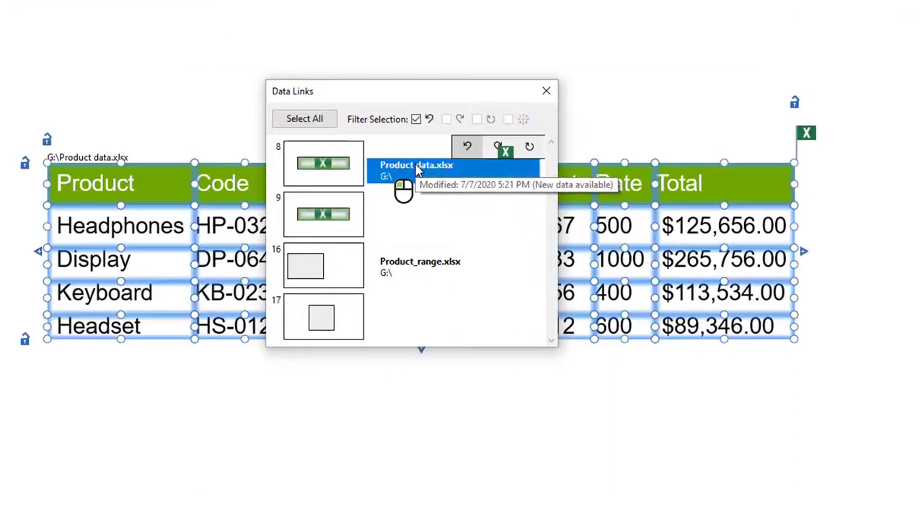
left_click(499, 149)
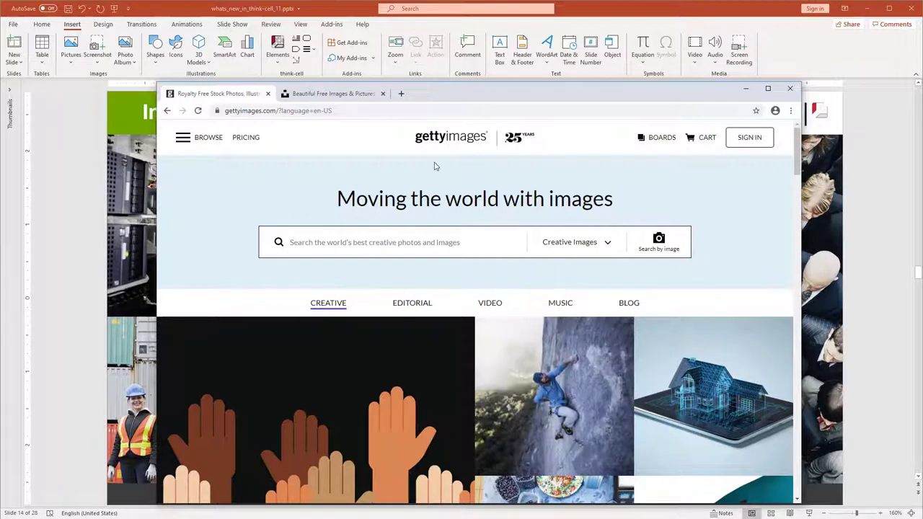
Switch to the Unsplash stock photo site in Chrome.
left_click(357, 100)
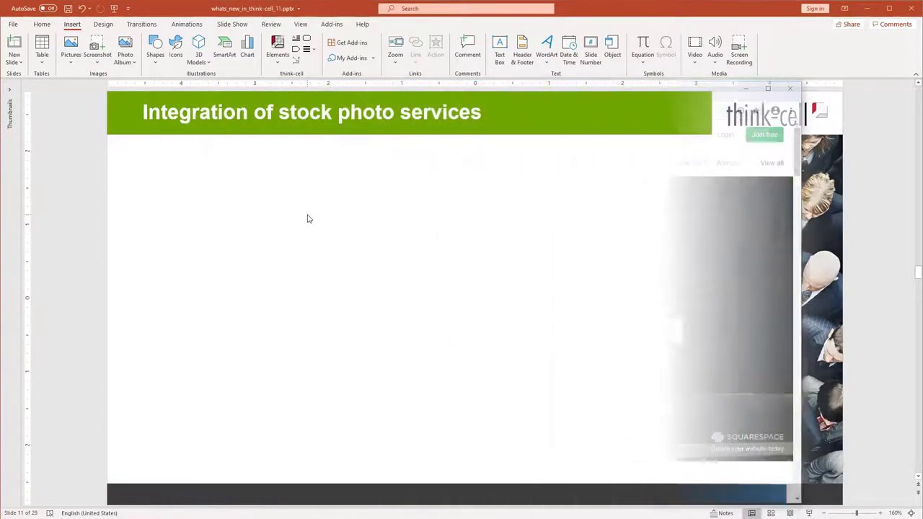
Search think-cell stock images and insert the raised-hands photo onto the slide.
left_click(280, 62)
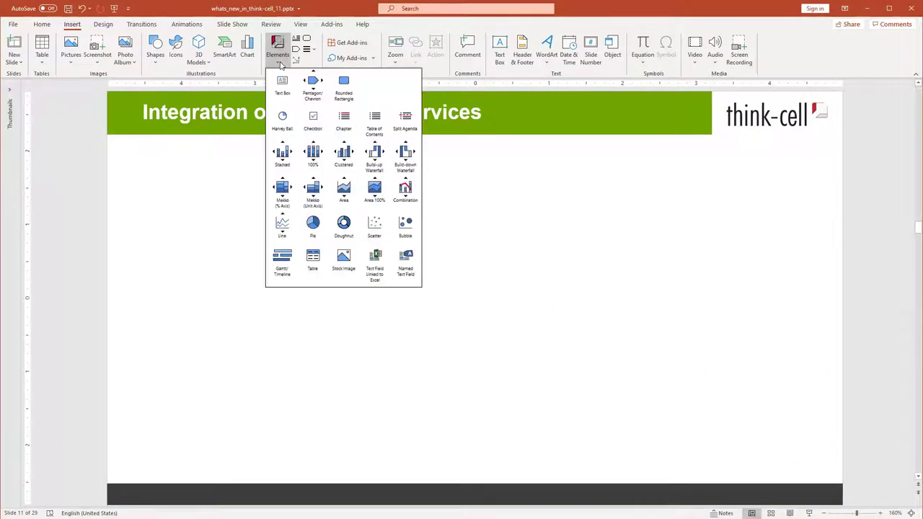
left_click(345, 261)
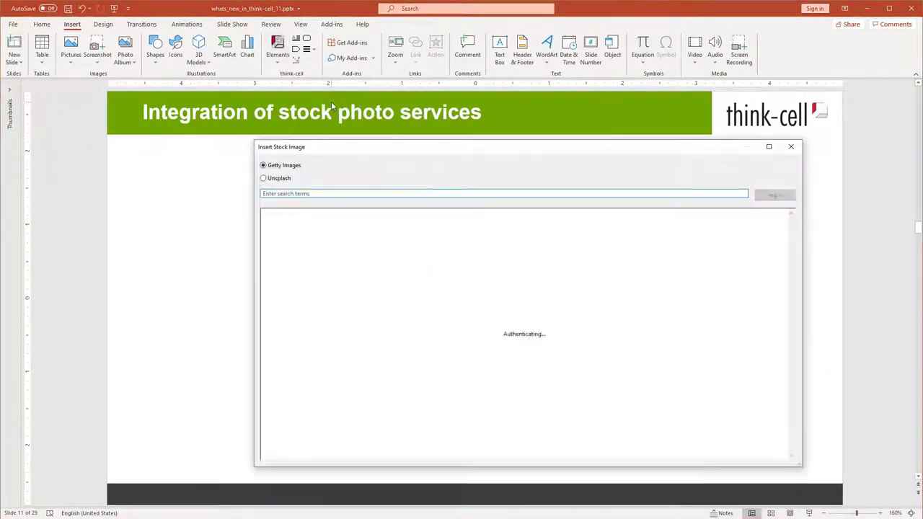
type("hands")
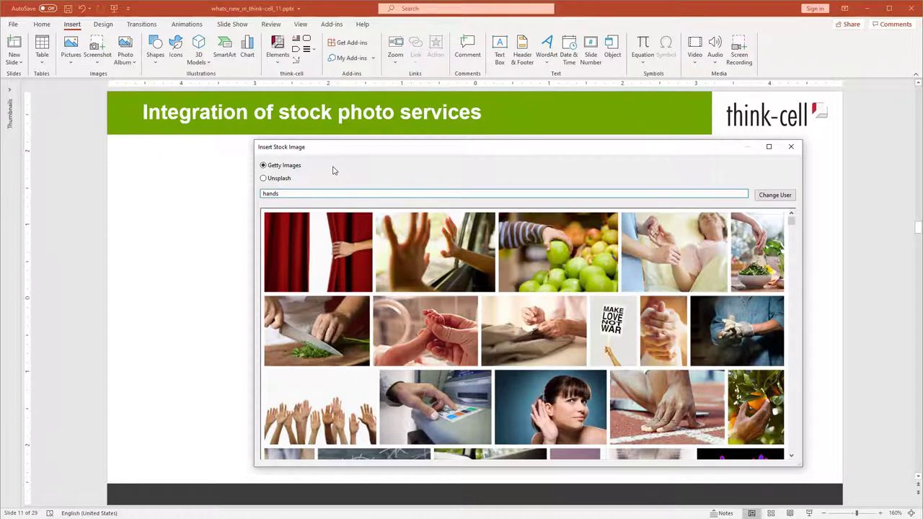
double_click(288, 389)
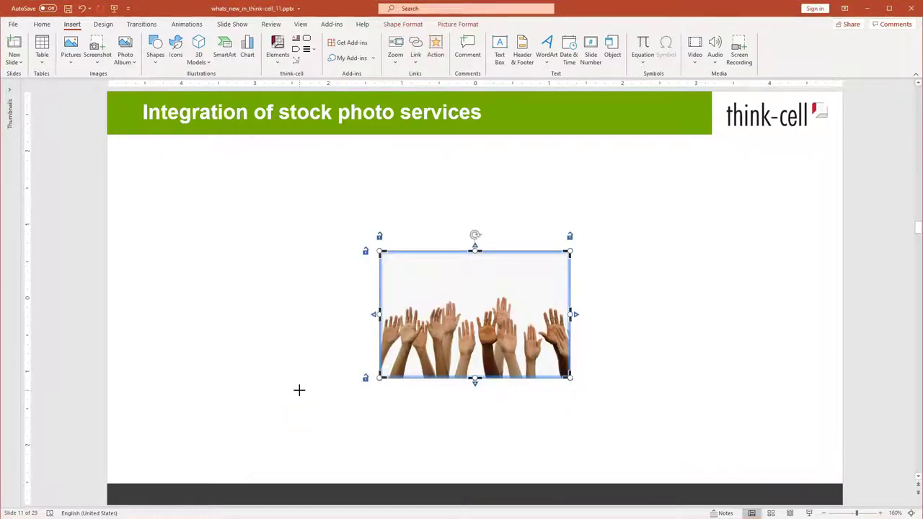
Enlarge the raised-hands photo to cover the slide's content area.
left_click(482, 264)
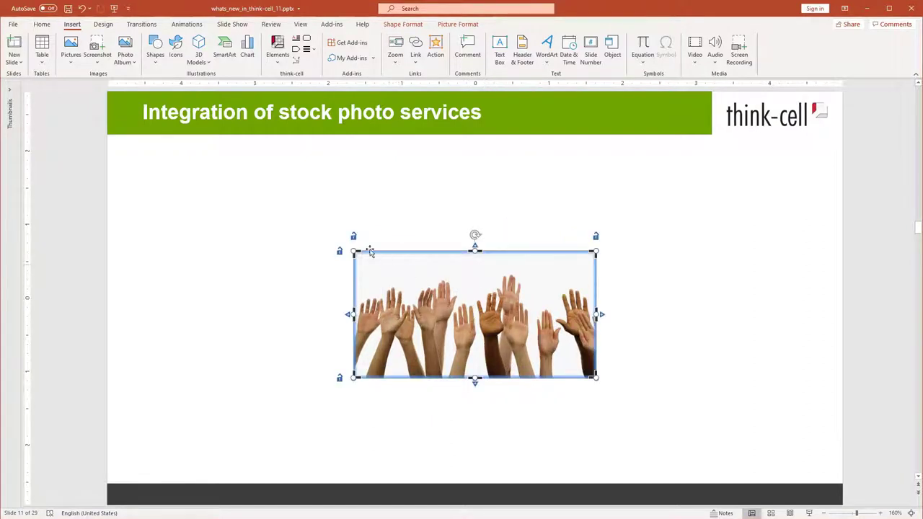
left_click_drag(369, 249, 103, 136)
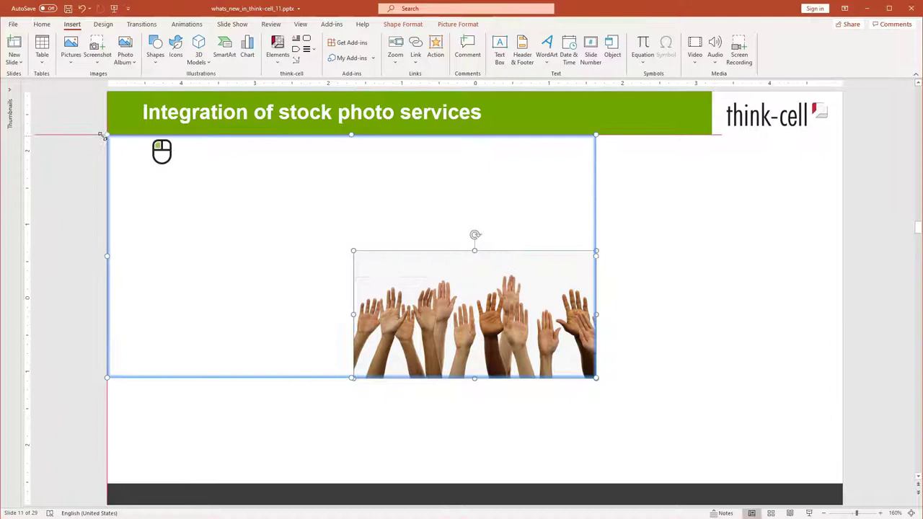
mouse_move(459, 319)
left_mouse_down()
mouse_move(515, 369)
mouse_move(771, 371)
left_mouse_up()
left_click(798, 342)
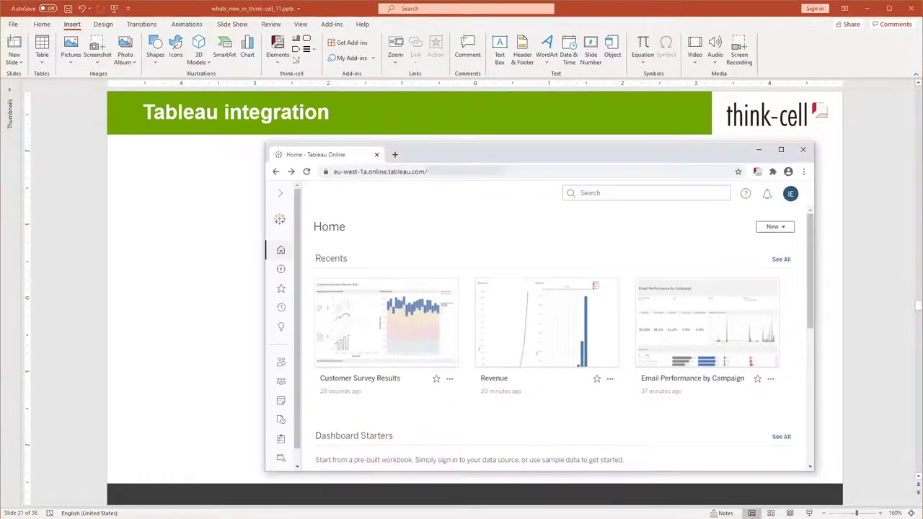
Open the Customer Survey Results dashboard from the Tableau Online Home page.
left_click(415, 364)
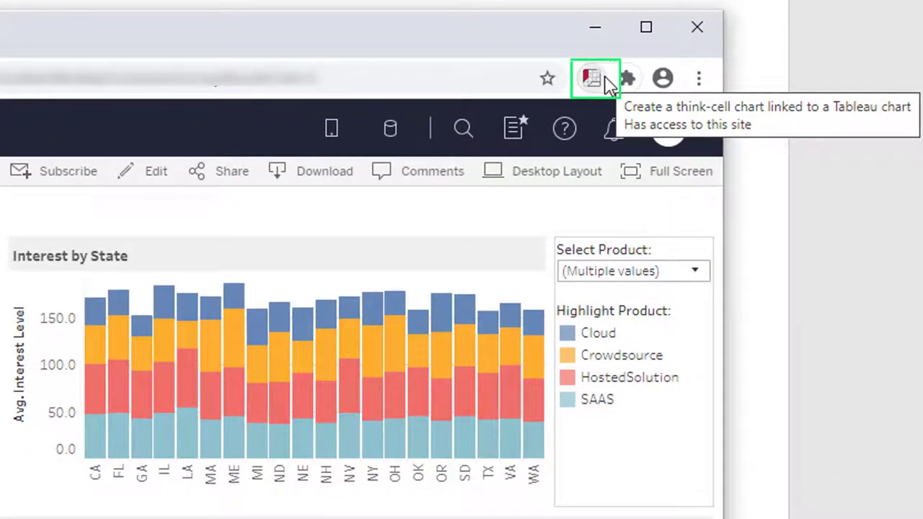
Pick the Tableau Interest by State chart and select states CA through ME.
left_click(594, 78)
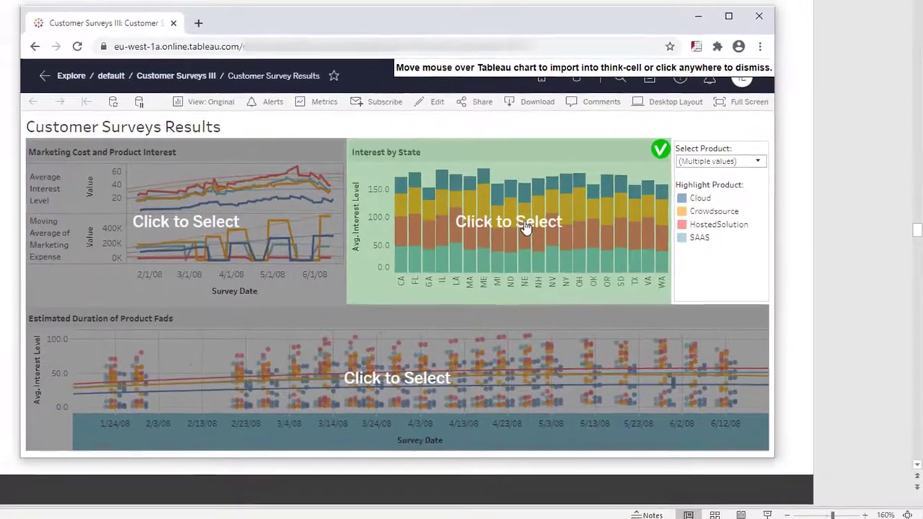
left_click(526, 227)
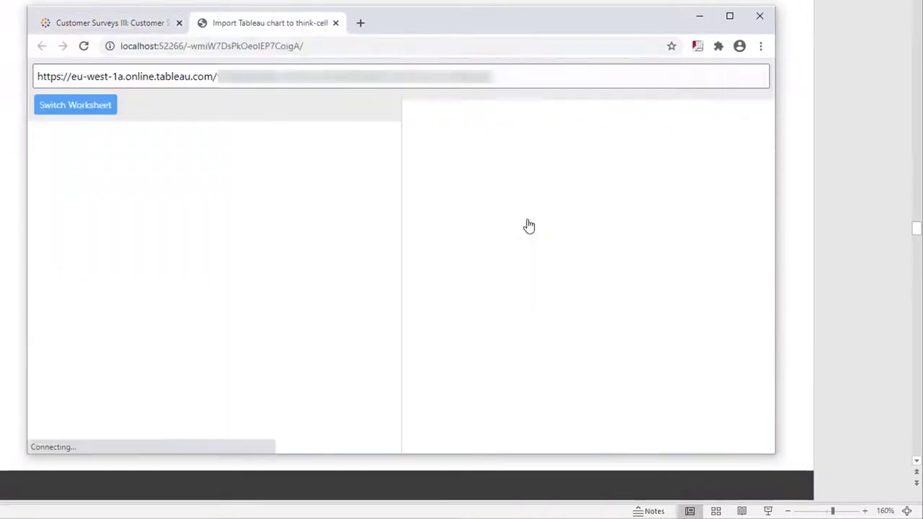
scroll(216, 325, "down", 2)
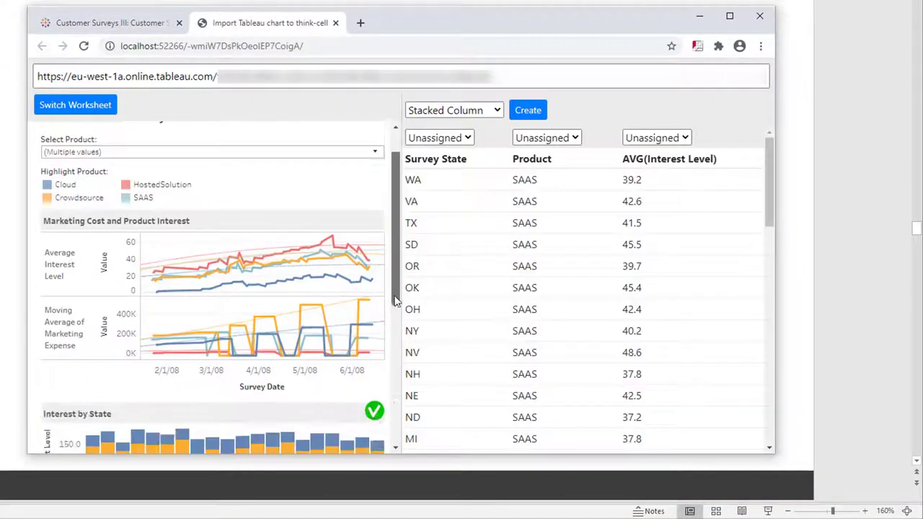
scroll(188, 382, "down", 5)
left_click(92, 309)
left_click_drag(72, 313, 180, 304)
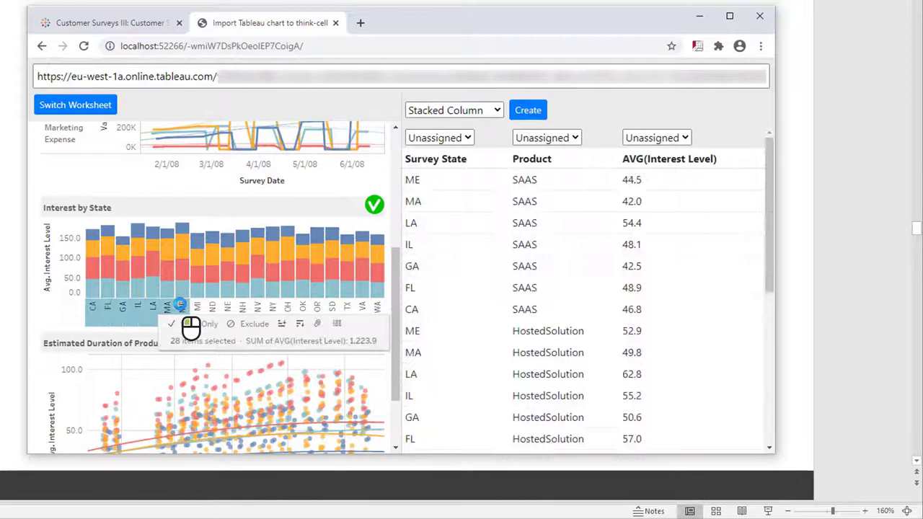
Create a stacked column chart: Survey State as category, Product as series, AVG(Interest Level) as values.
left_click(496, 110)
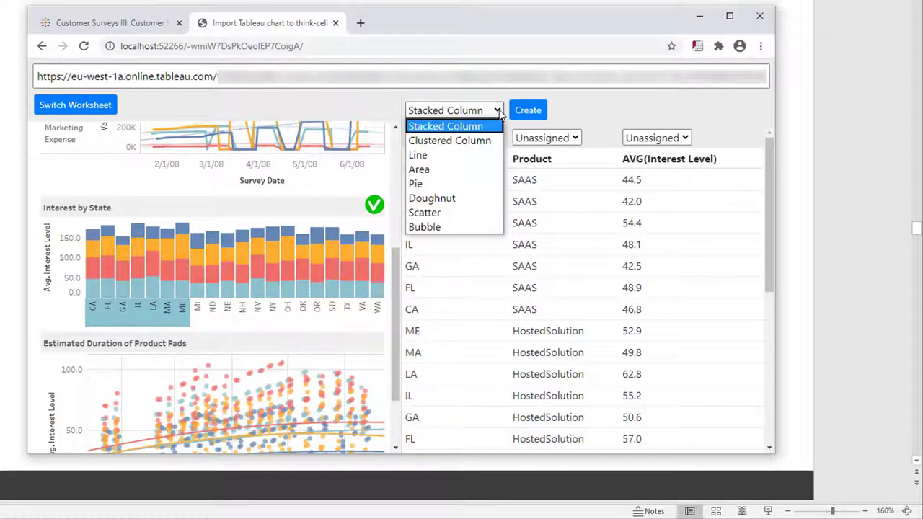
left_click(479, 129)
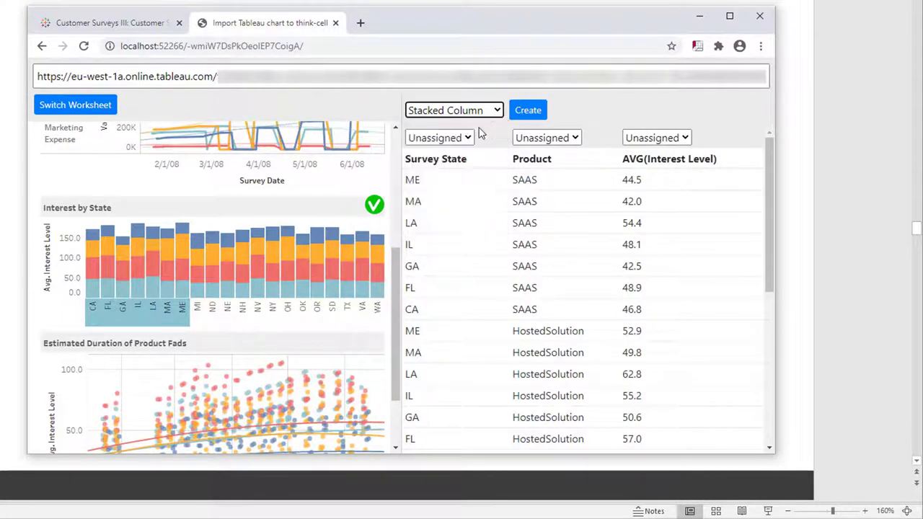
left_click(469, 138)
left_click(454, 170)
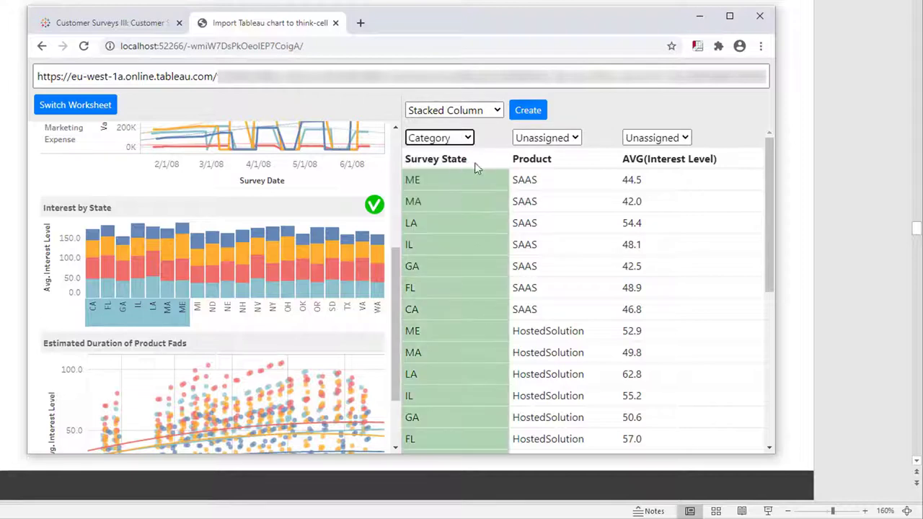
left_click(575, 137)
left_click(552, 182)
left_click(668, 138)
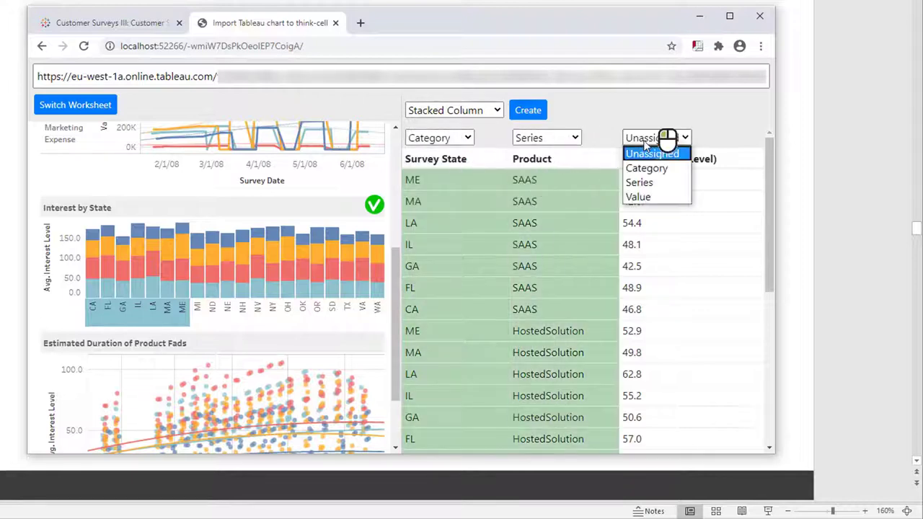
left_click(638, 198)
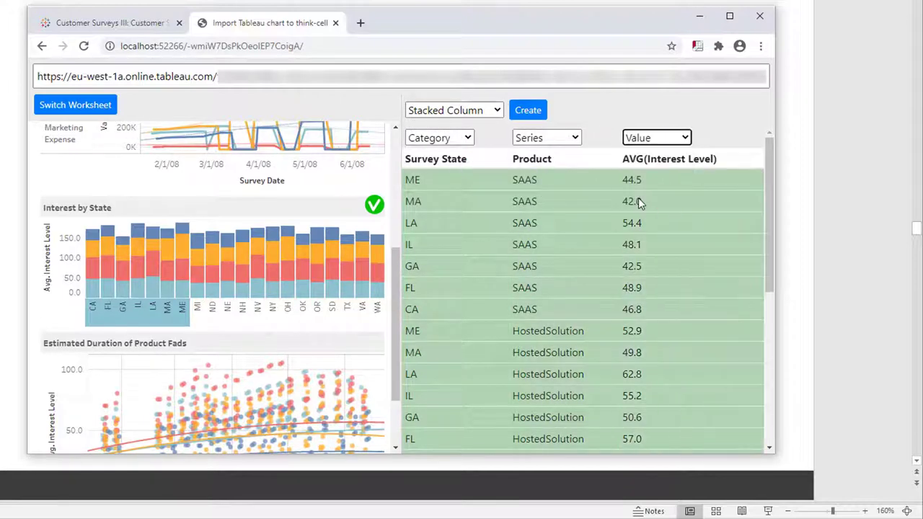
left_click(528, 112)
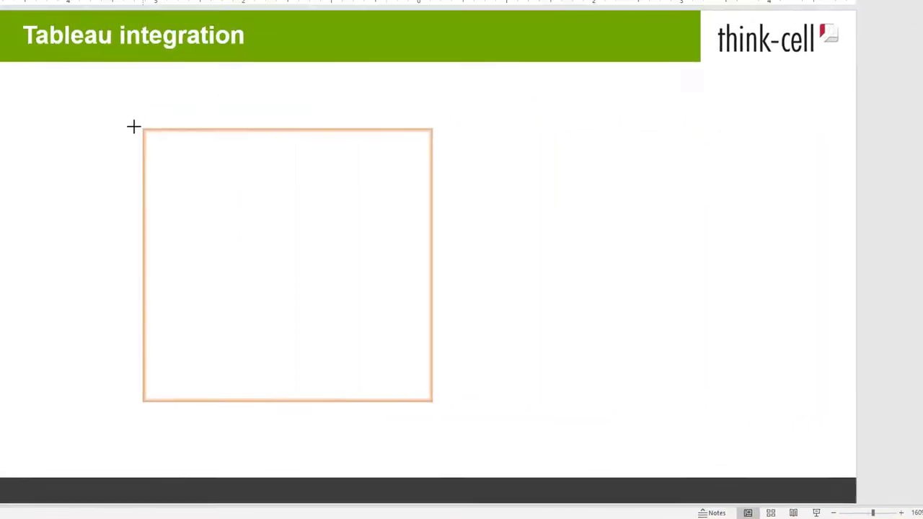
Place the CA–ME stacked column chart and add dashed connectors between its columns.
left_click(138, 137)
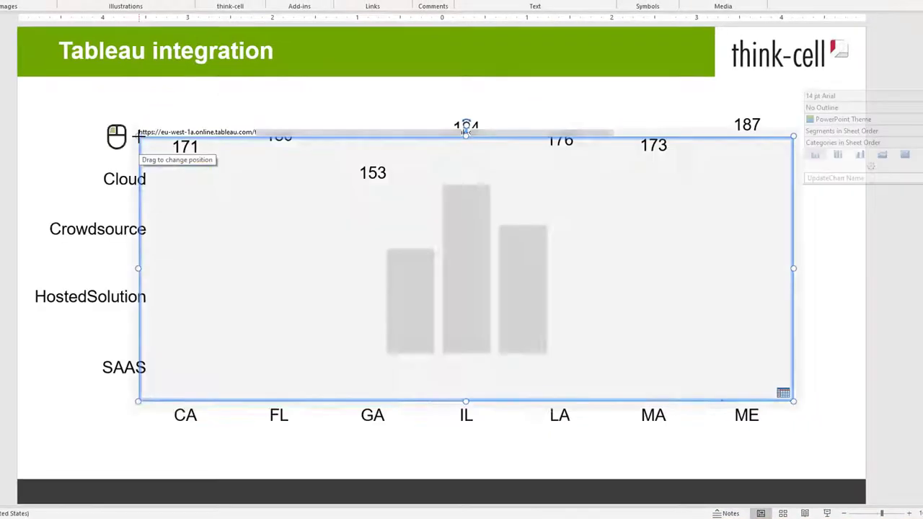
left_click(108, 122)
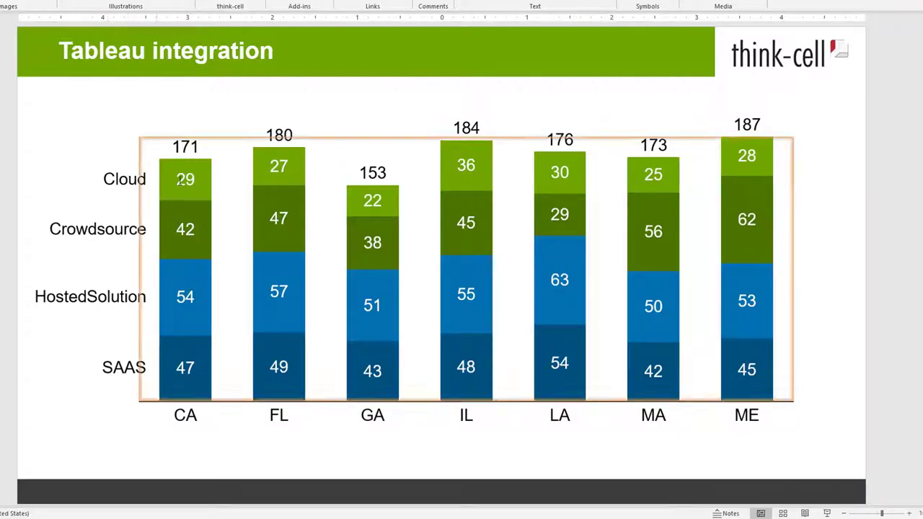
left_click(225, 219)
right_click(226, 220)
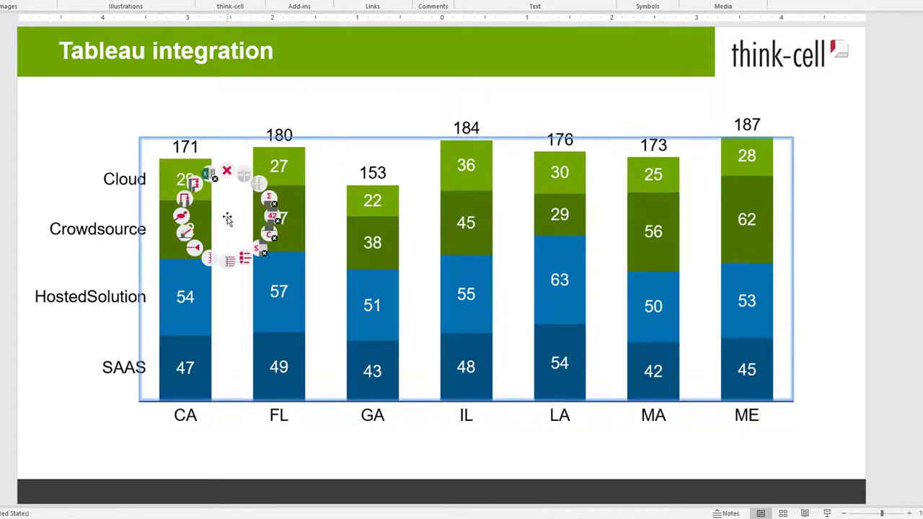
left_click(187, 230)
left_click(82, 373)
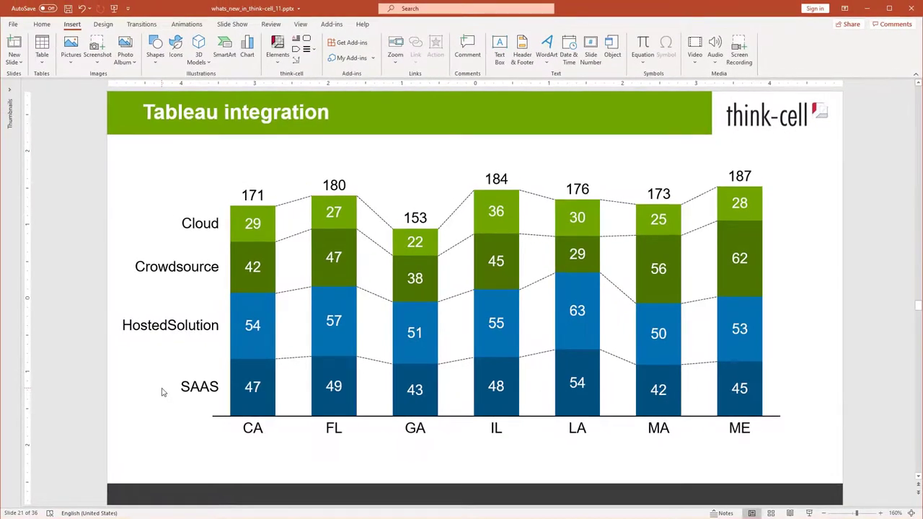
Open the chart's Tableau link from think-cell Data Links to reach its import page.
left_click(315, 56)
left_click(329, 68)
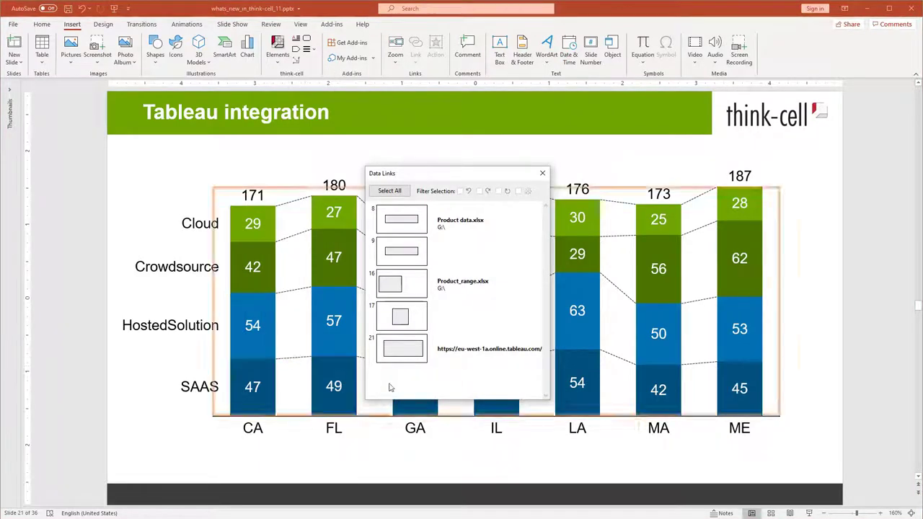
left_click(452, 359)
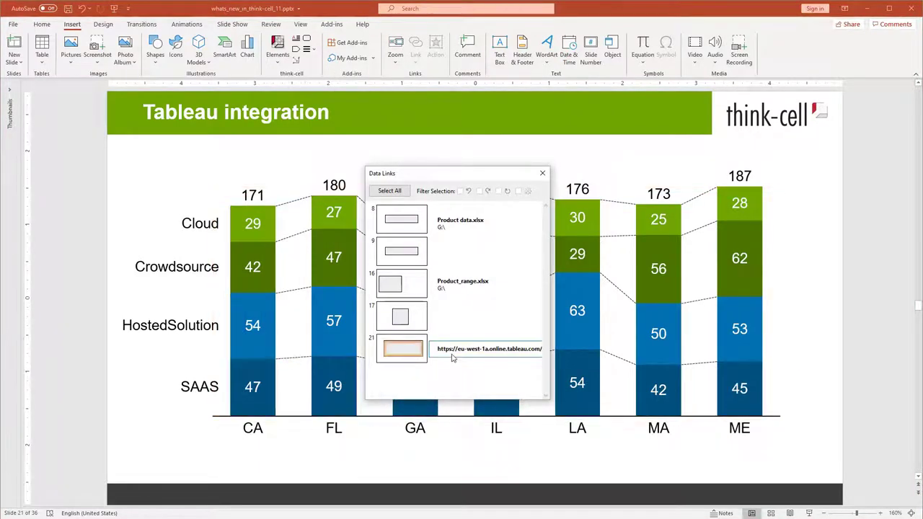
double_click(454, 359)
left_click(477, 33)
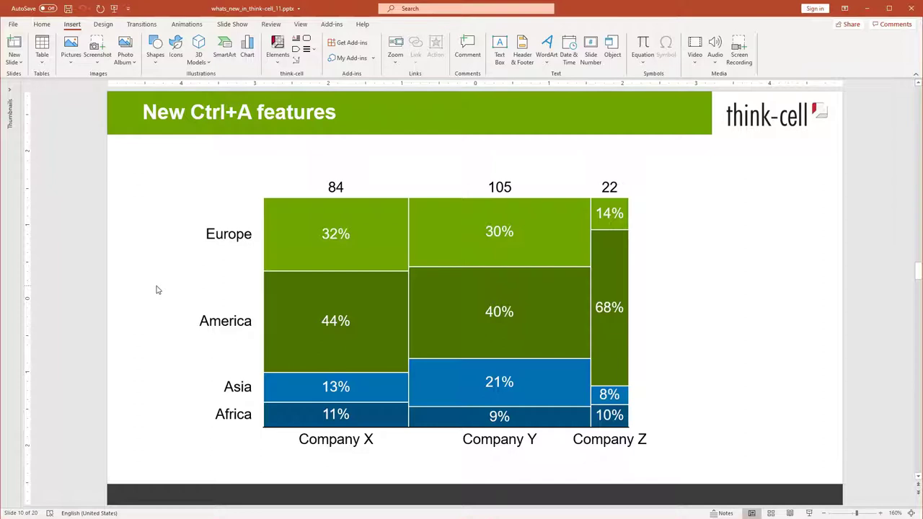
Select the 32% Europe label, then widen the selection to every Mekko chart label with Ctrl+A.
left_click(328, 238)
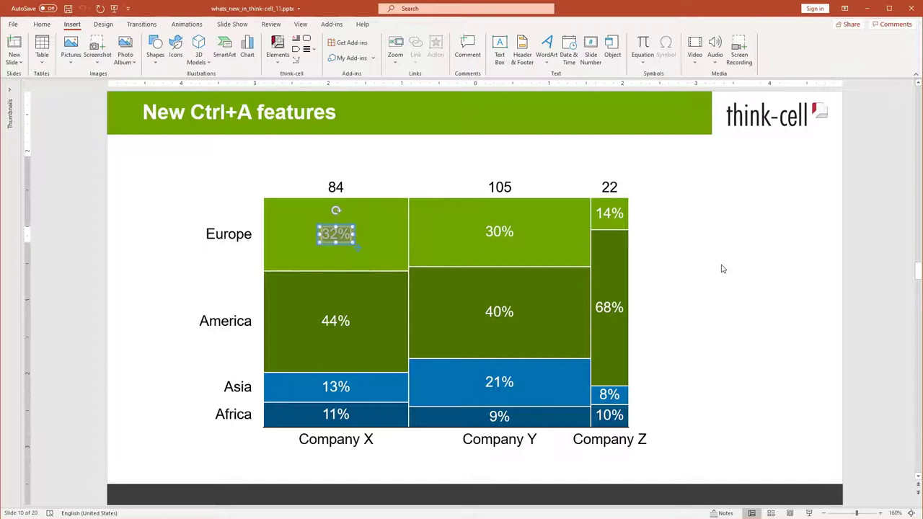
key("ctrl+a")
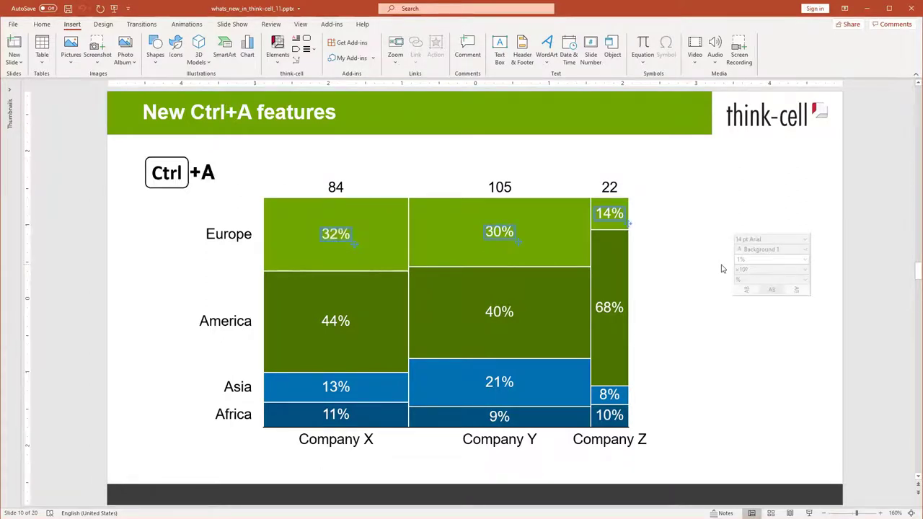
key("ctrl+a")
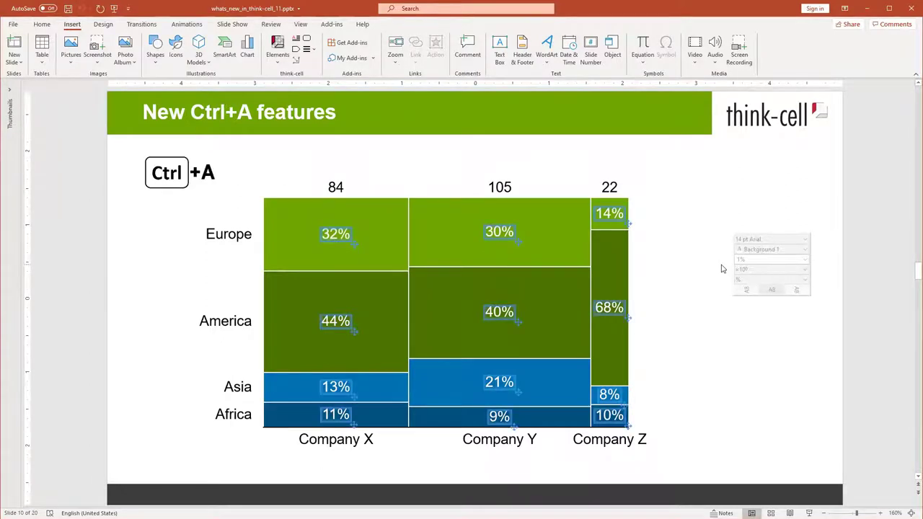
key("ctrl+a")
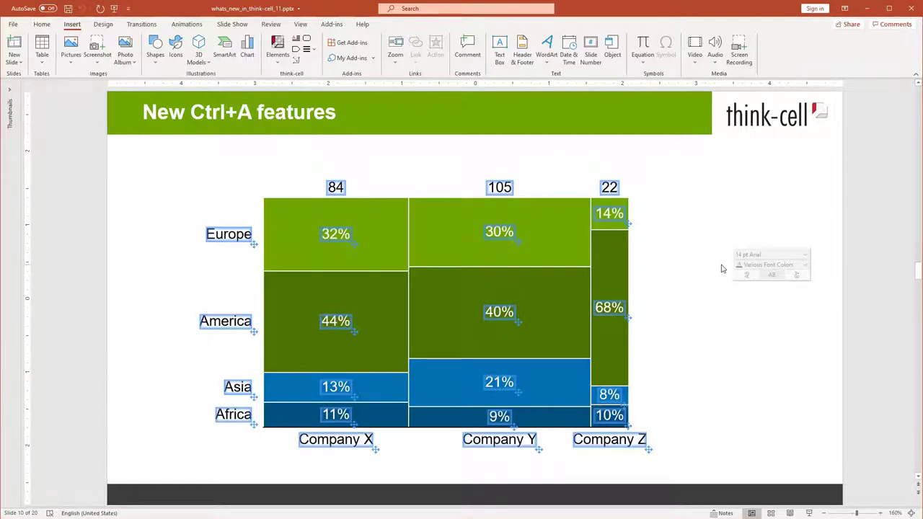
Drag the 2018, 2019 and 2020 year labels from below the axis to above the columns.
left_click(582, 456)
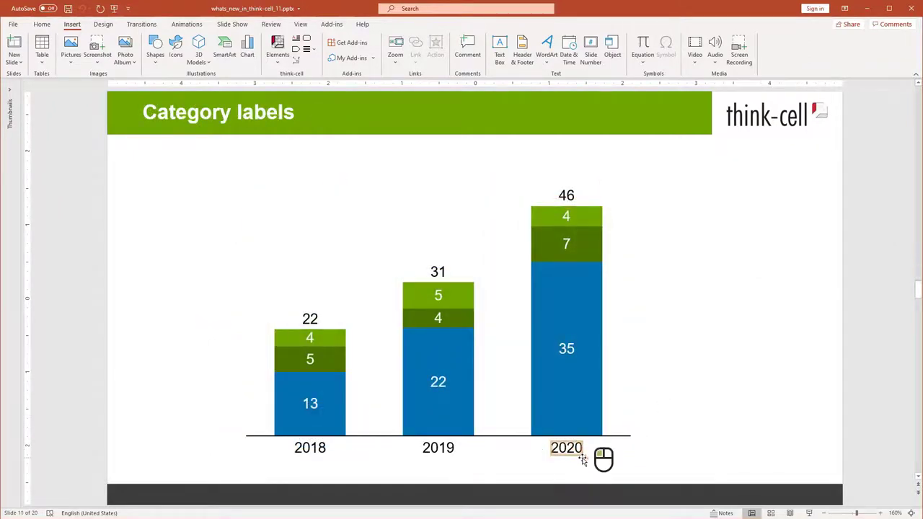
left_click_drag(583, 460, 583, 184)
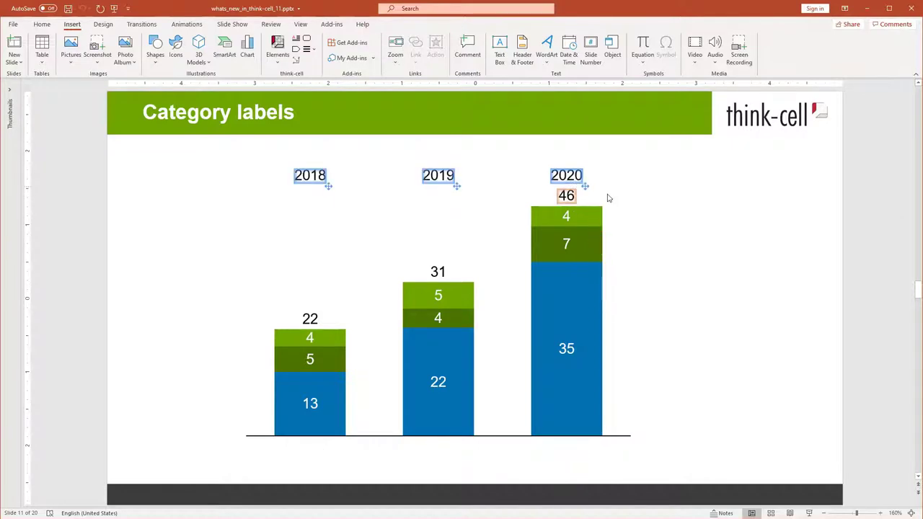
left_click(656, 204)
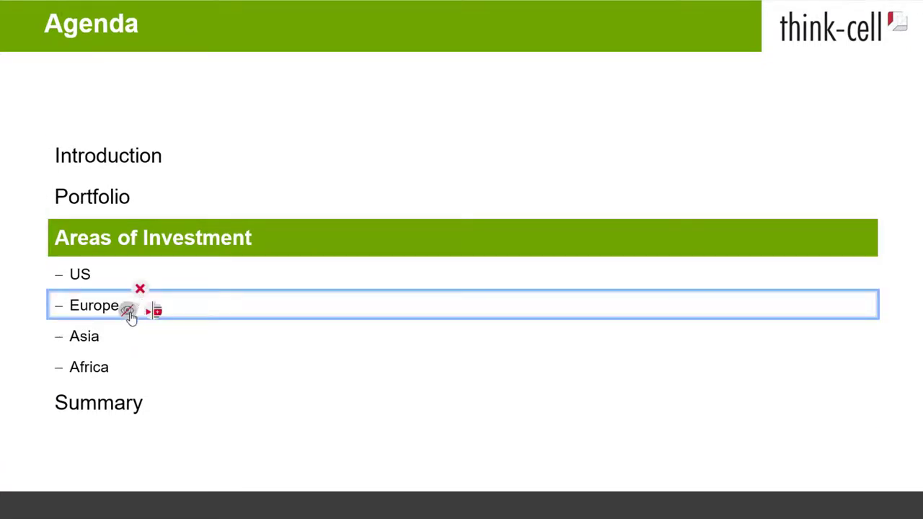
Hide Europe and the similar sub-chapters on the Agenda slide.
left_click(129, 312)
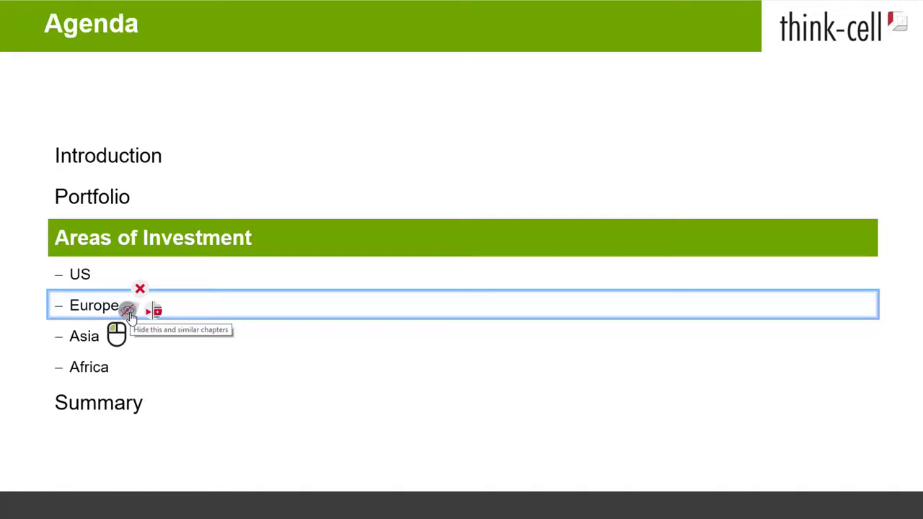